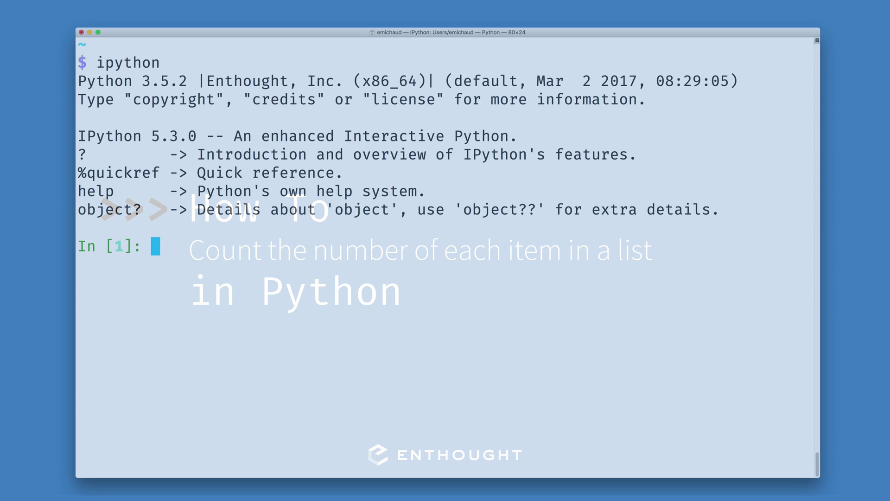
pyautogui.write('company = []')
# Run company = ['michael', 'eric', 'michael'] at the first prompt
pyautogui.press('Left')
pyautogui.write("'michael', ")
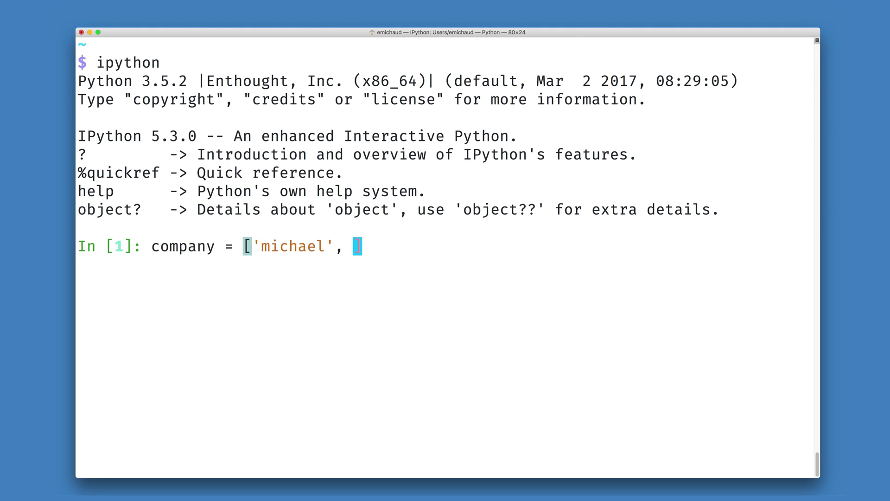
pyautogui.write("'eric'")
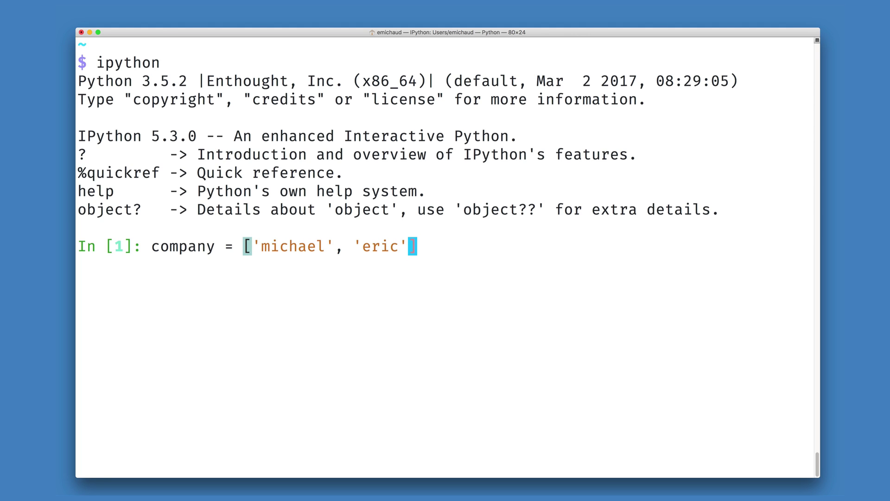
pyautogui.write(", 'michael']")
pyautogui.press('Return')
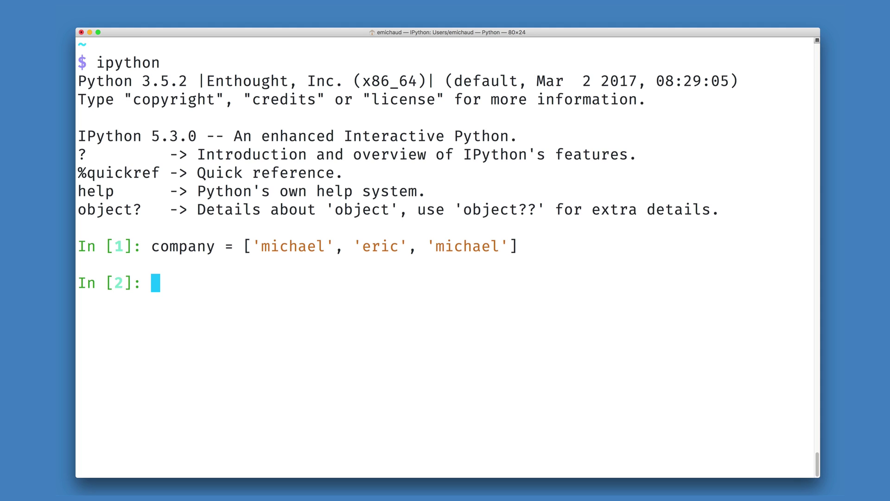
pyautogui.write("company.count('michael')")
# Run company.count('michael'), which returns 2
pyautogui.press('Return')
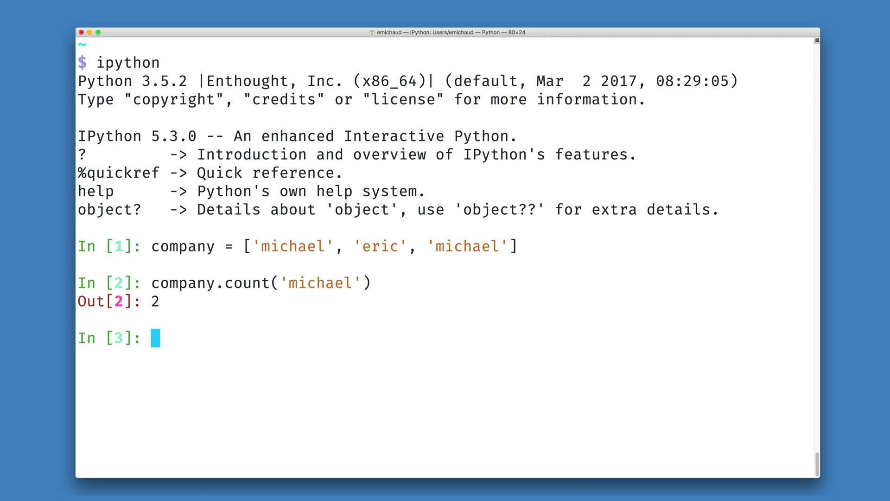
pyautogui.write('import ')
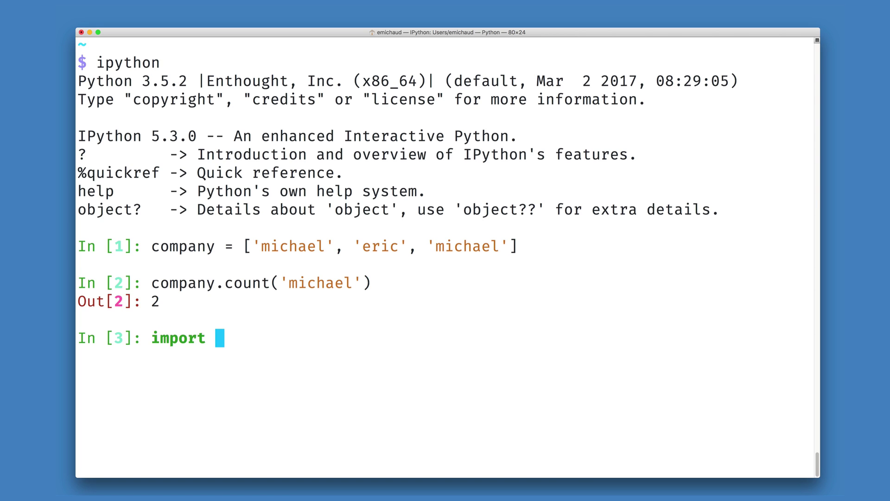
pyautogui.write('collections')
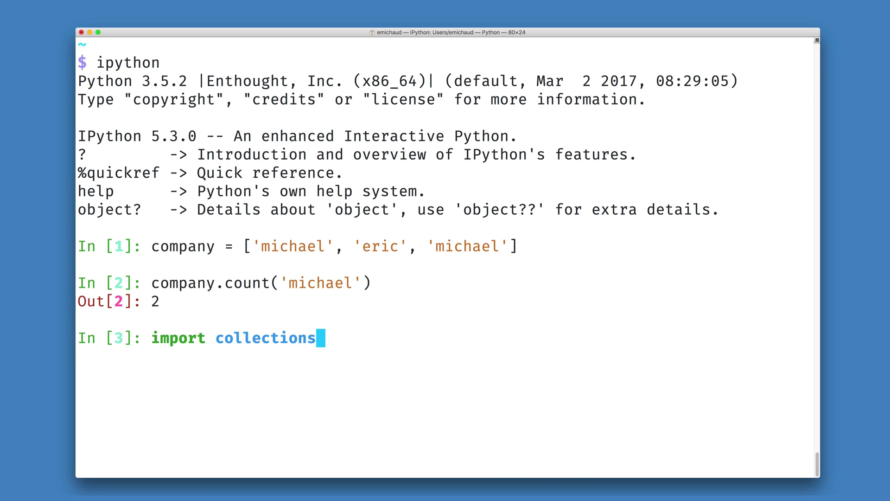
# Run import collections at the third prompt
pyautogui.press('Return')
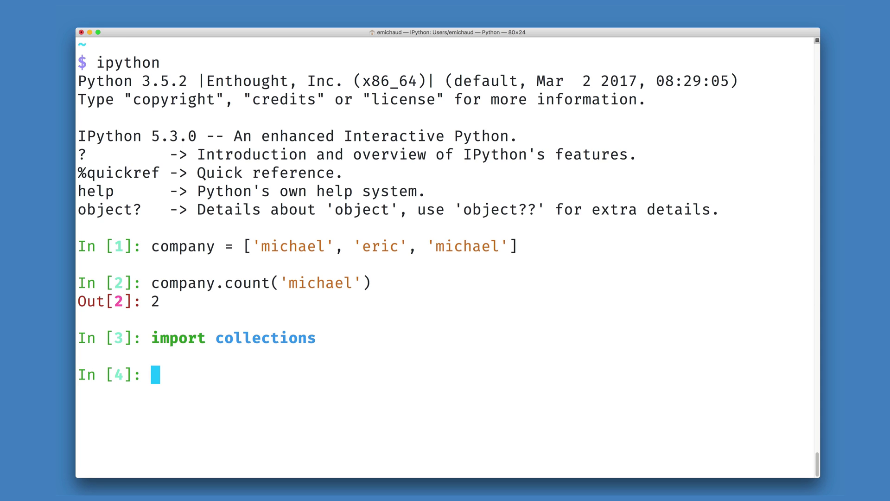
pyautogui.write('collections.Counter(')
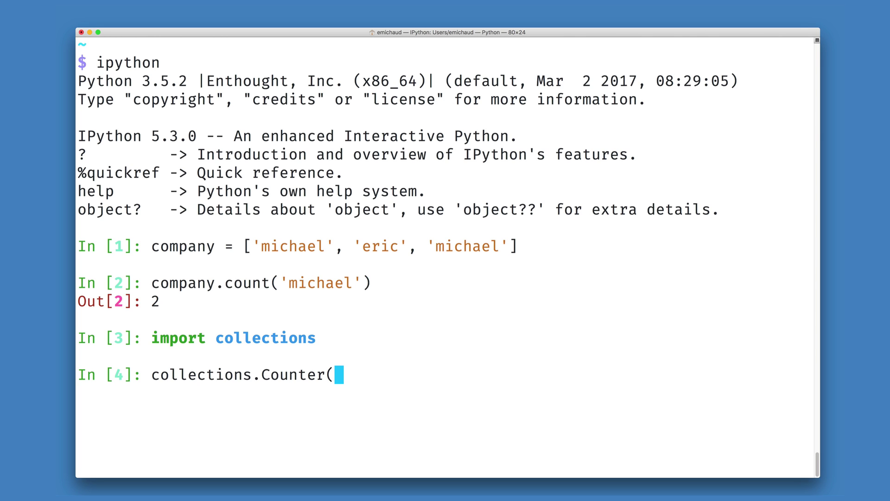
pyautogui.write('company)')
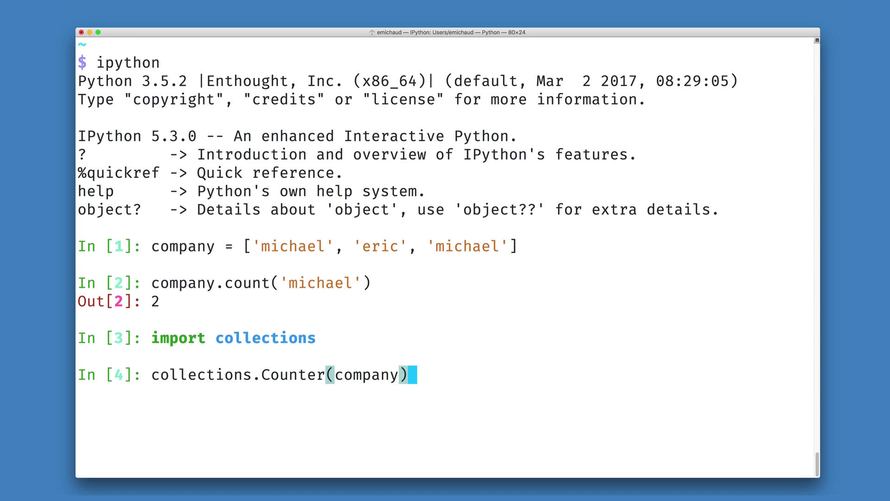
# Run collections.Counter(company), returning Counter({'eric': 1, 'michael': 2})
pyautogui.press('Return')
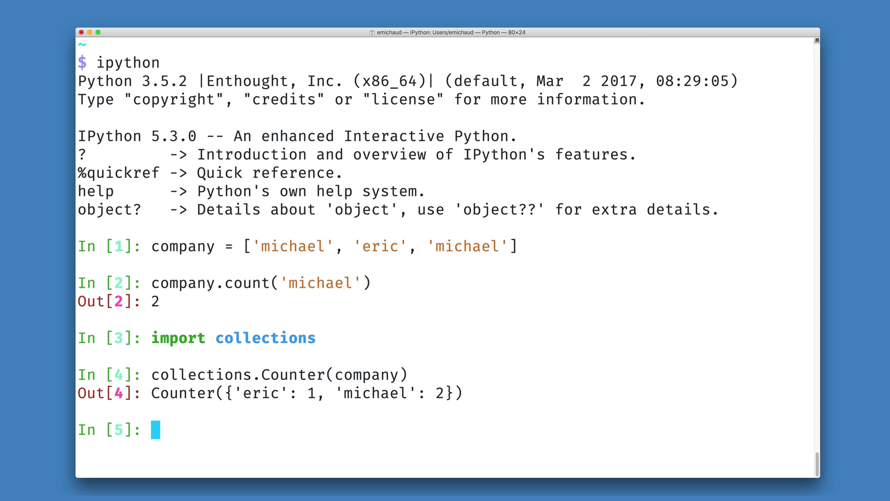